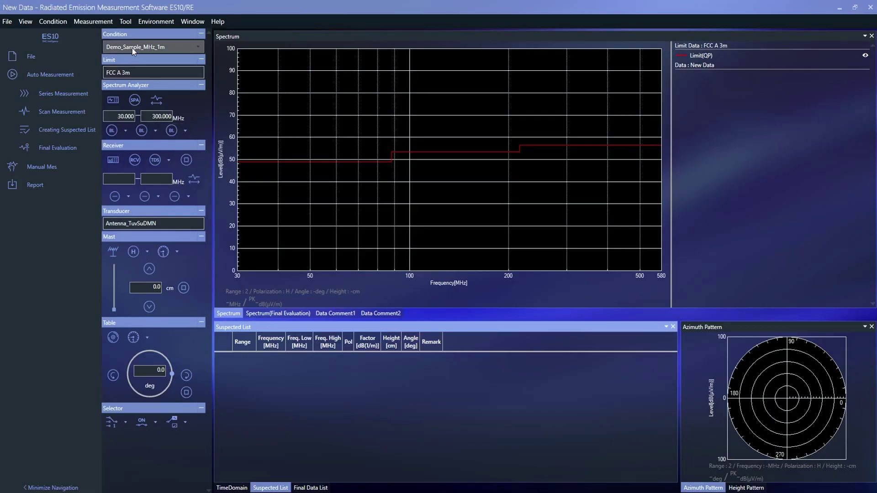
- Check the measurement condition and limit lists, keeping the FCC A 3m limit
{"action": "left_click", "coordinate": [199, 48]}
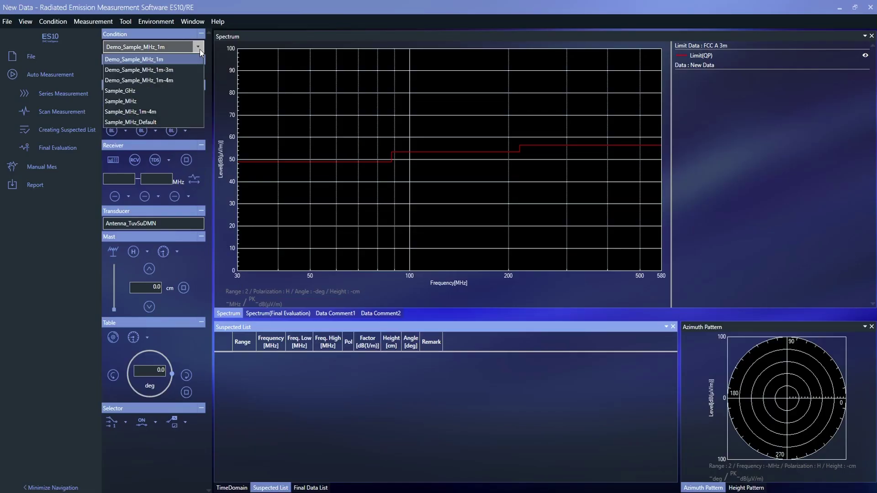
{"action": "left_click", "coordinate": [199, 49]}
{"action": "left_click", "coordinate": [199, 72]}
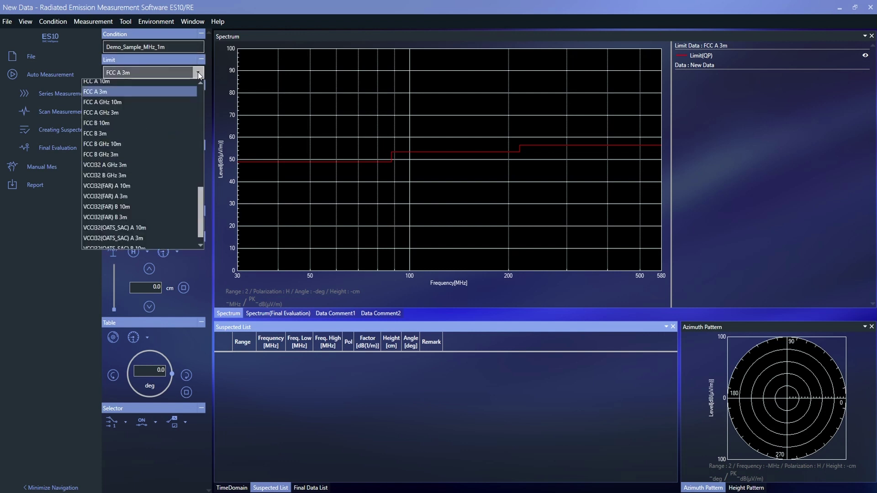
{"action": "left_click", "coordinate": [198, 72]}
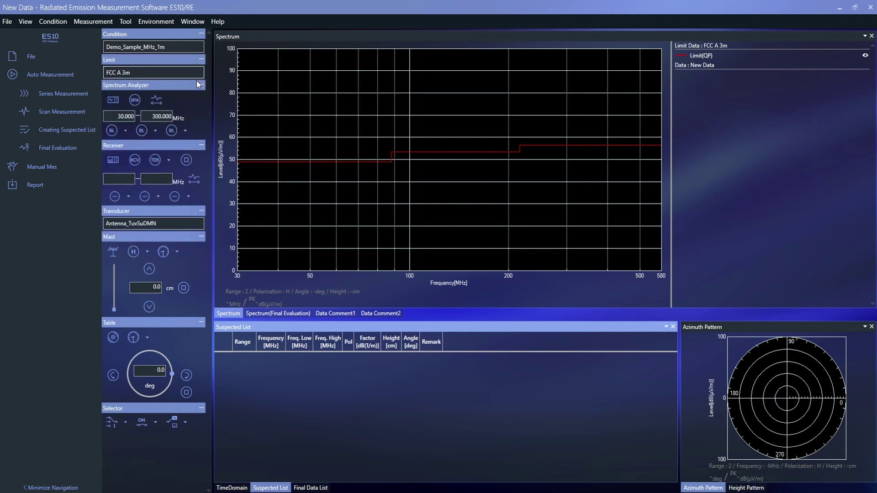
- Review the spectrum analyzer and receiver settings without changing them
{"action": "left_click", "coordinate": [114, 101]}
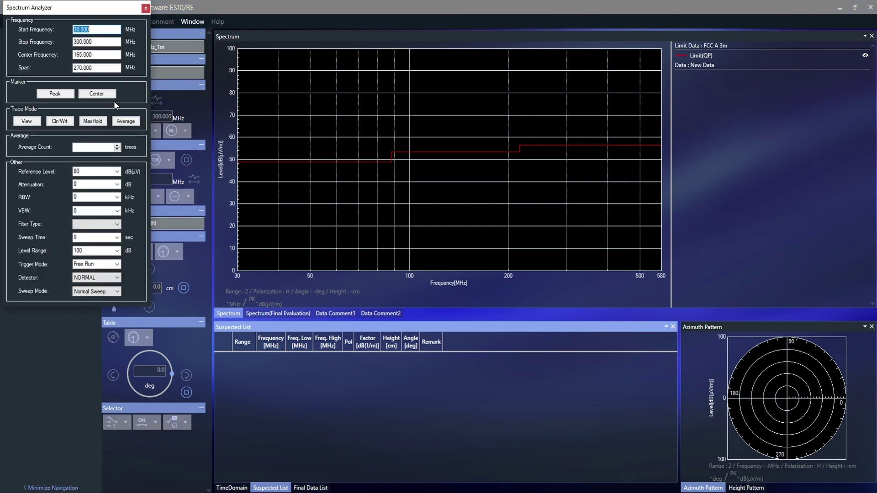
{"action": "left_click_drag", "start_coordinate": [118, 11], "coordinate": [393, 102]}
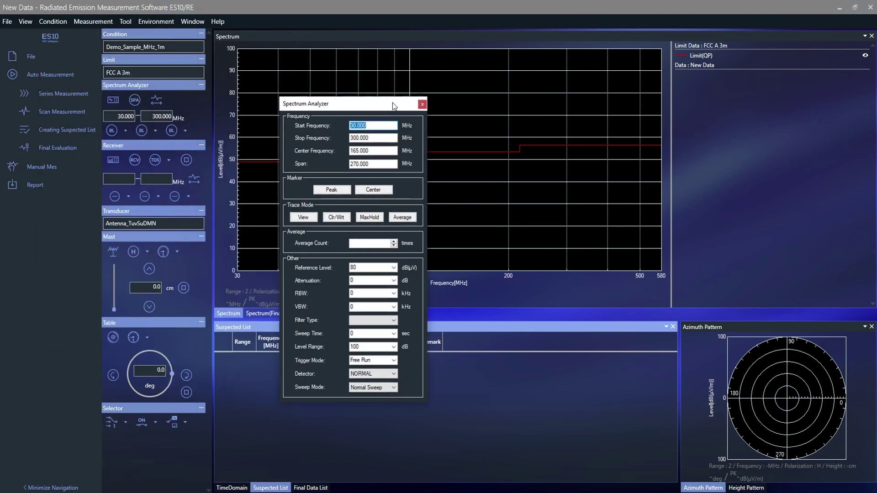
{"action": "left_click", "coordinate": [423, 104]}
{"action": "left_click", "coordinate": [114, 161]}
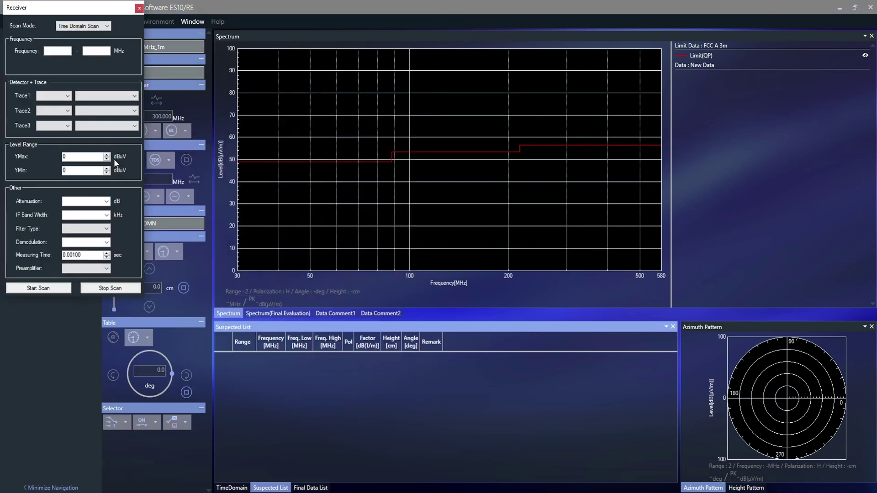
{"action": "left_click", "coordinate": [137, 6]}
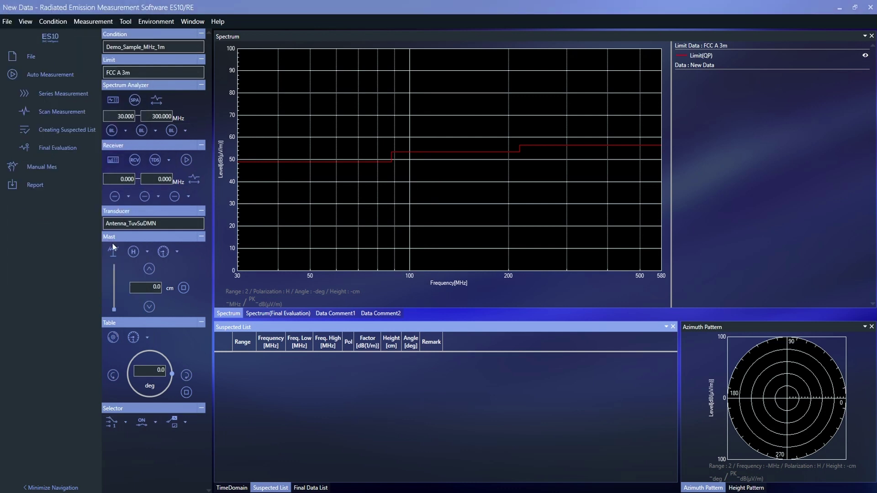
- Set the mast height to 100 cm, leaving polarization and mast speed unchanged
{"action": "left_click", "coordinate": [147, 251]}
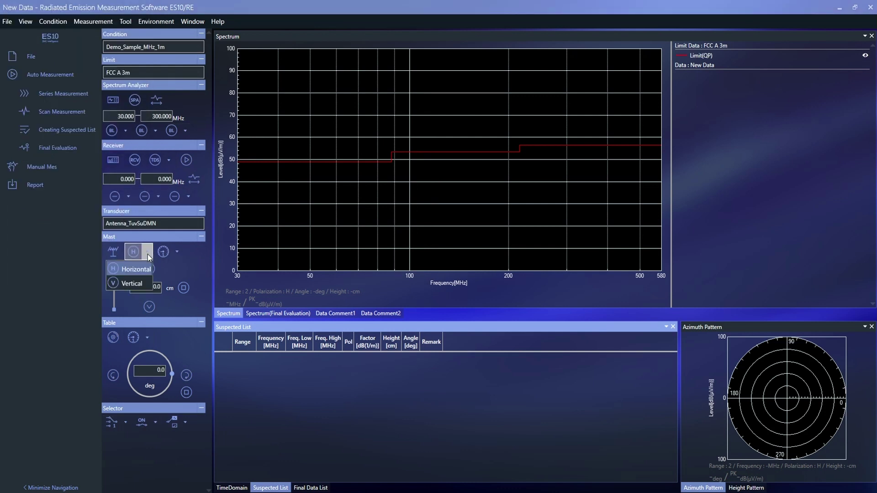
{"action": "left_click", "coordinate": [147, 251]}
{"action": "left_click", "coordinate": [178, 252]}
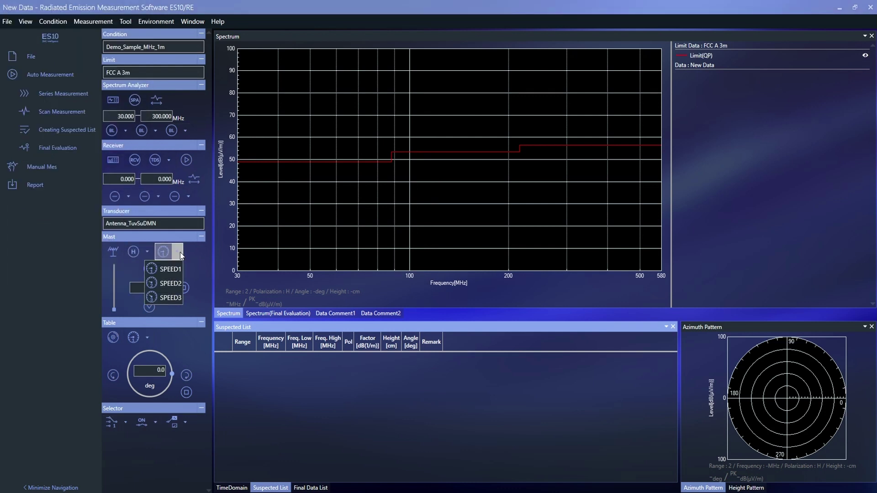
{"action": "left_click", "coordinate": [180, 252]}
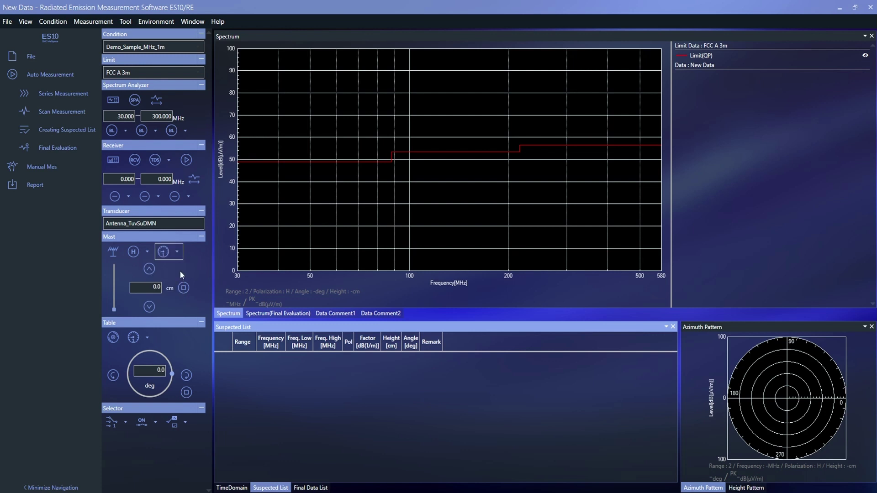
{"action": "left_click", "coordinate": [147, 287]}
{"action": "type", "text": "100"}
{"action": "key", "text": "Return"}
- Open demo.es10redata via Open Data and drag-zoom the spectrum to 96–109 MHz
{"action": "left_click", "coordinate": [7, 22]}
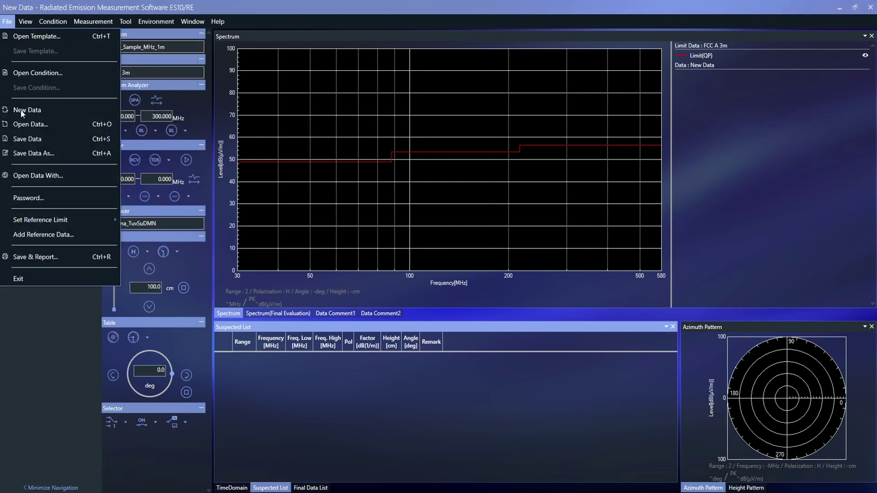
{"action": "left_click", "coordinate": [23, 125]}
{"action": "left_click", "coordinate": [321, 188]}
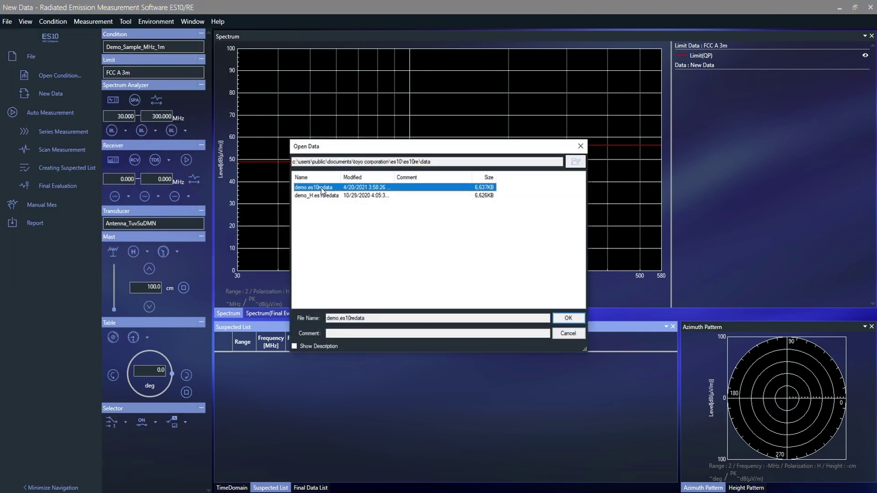
{"action": "left_click", "coordinate": [567, 319]}
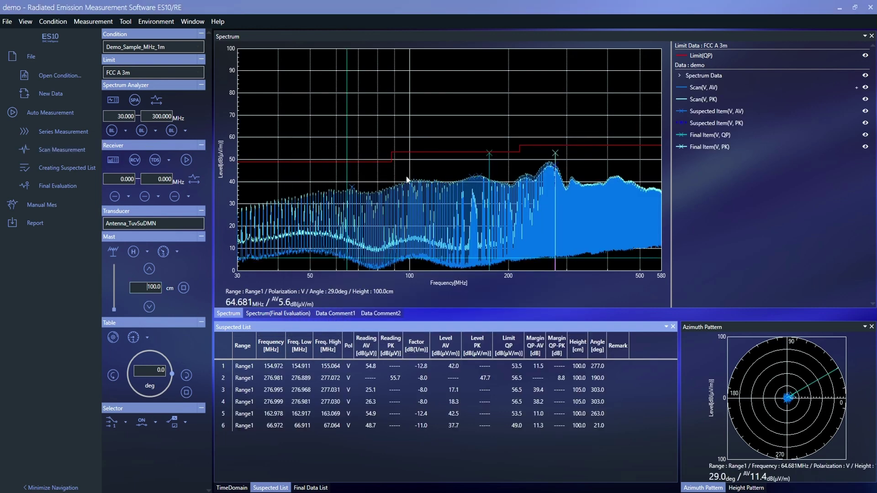
{"action": "left_click_drag", "start_coordinate": [406, 177], "coordinate": [421, 188]}
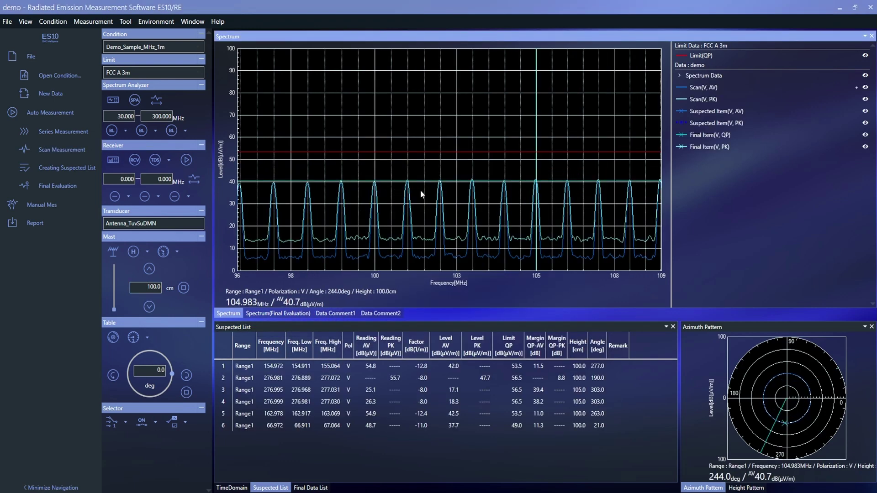
- Collect a live analyzer spectrum, zoom to 58.314–67.876 MHz and send that span to the analyzer
{"action": "right_click", "coordinate": [535, 179]}
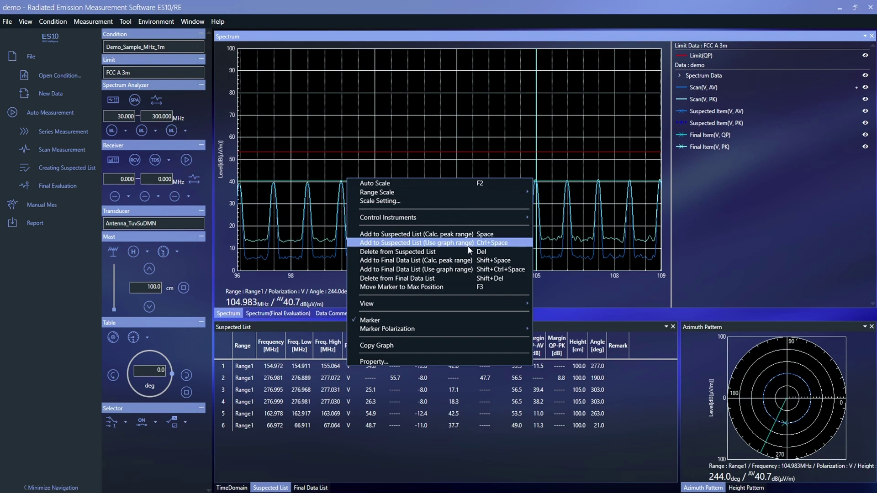
{"action": "mouse_move", "coordinate": [472, 221]}
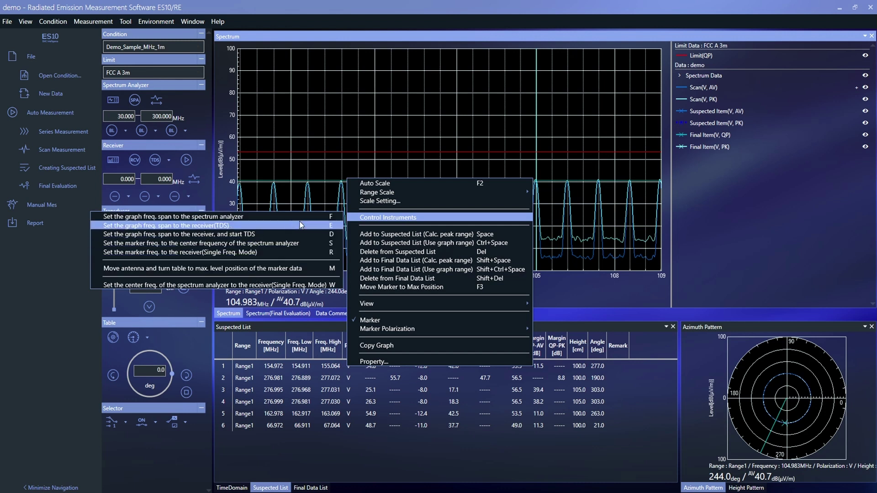
{"action": "left_click", "coordinate": [413, 243]}
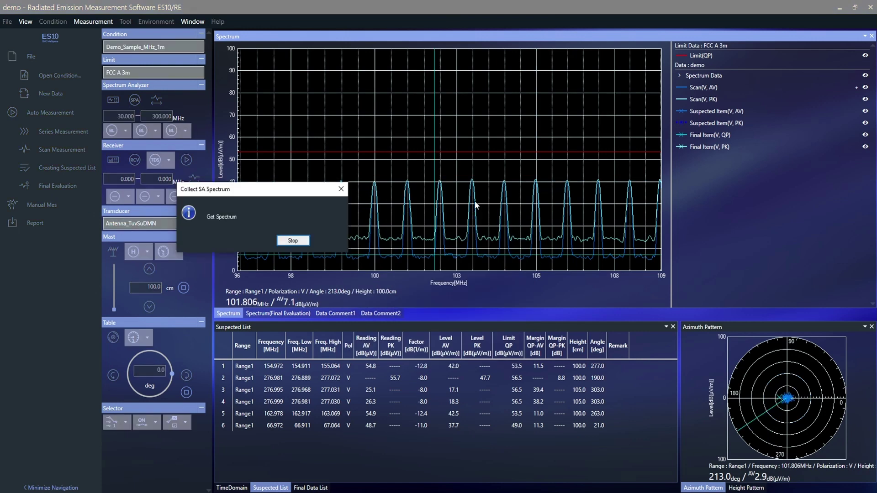
{"action": "key", "text": "Return"}
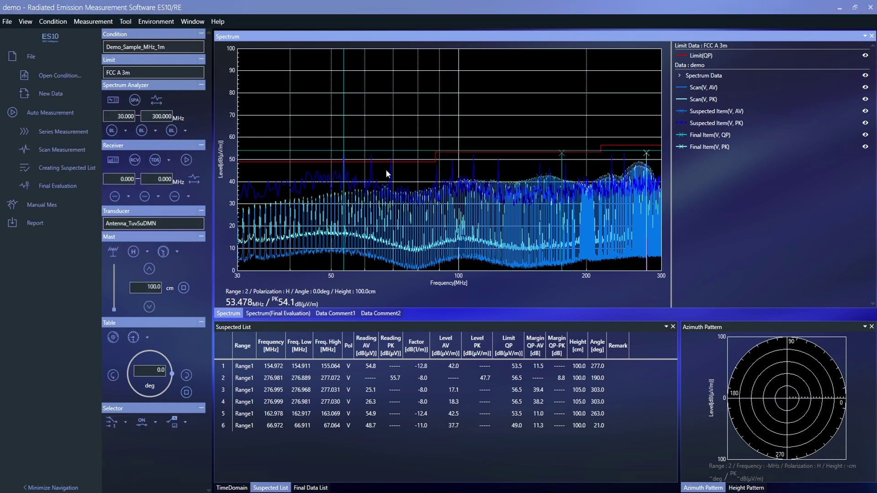
{"action": "left_click_drag", "start_coordinate": [360, 158], "coordinate": [387, 192]}
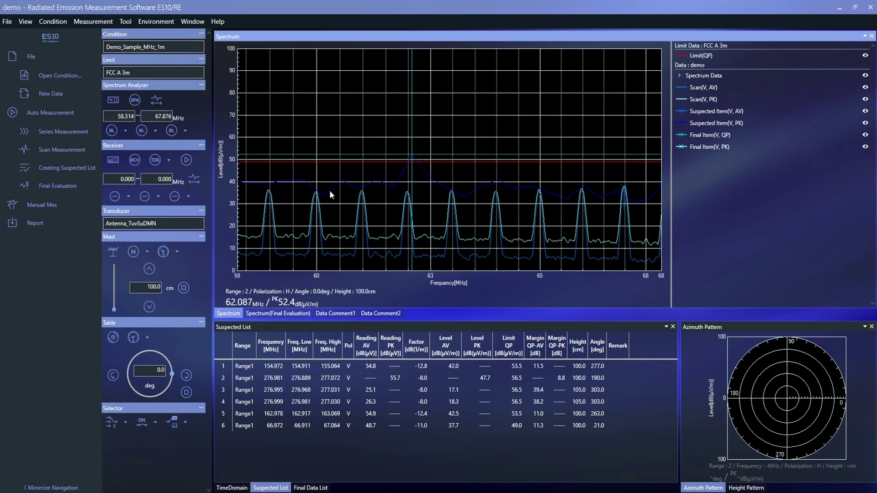
{"action": "left_click", "coordinate": [156, 100]}
{"action": "left_click", "coordinate": [170, 23]}
{"action": "left_click", "coordinate": [152, 34]}
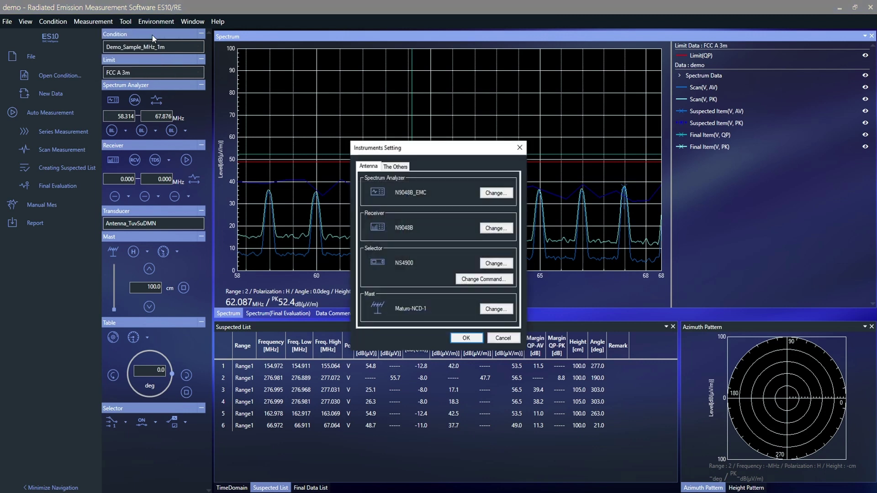
{"action": "left_click", "coordinate": [496, 193]}
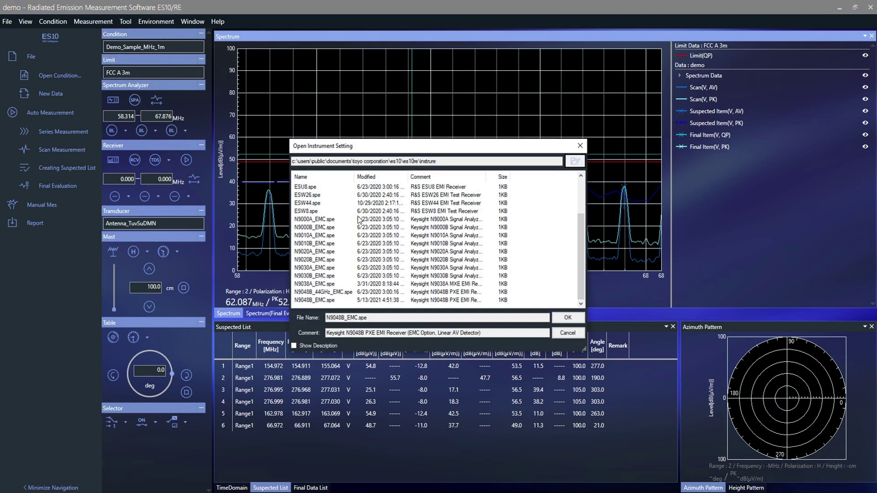
{"action": "left_click", "coordinate": [391, 245]}
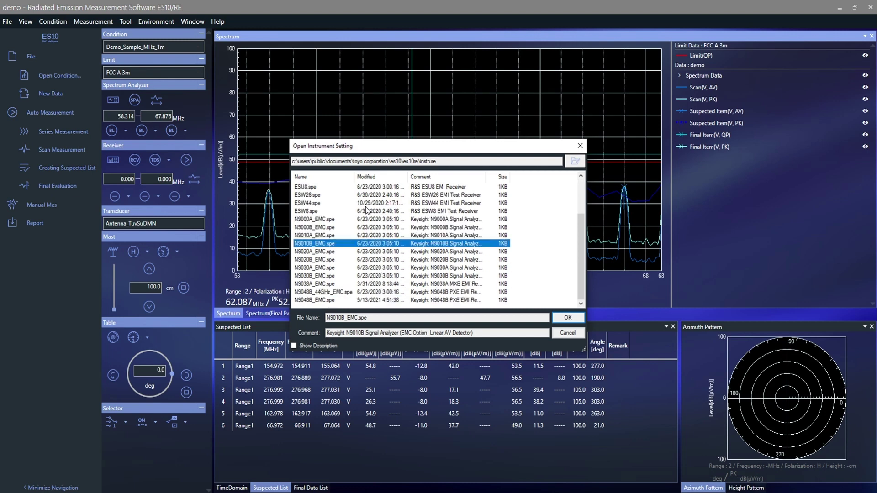
{"action": "left_click", "coordinate": [568, 334]}
{"action": "left_click", "coordinate": [503, 338]}
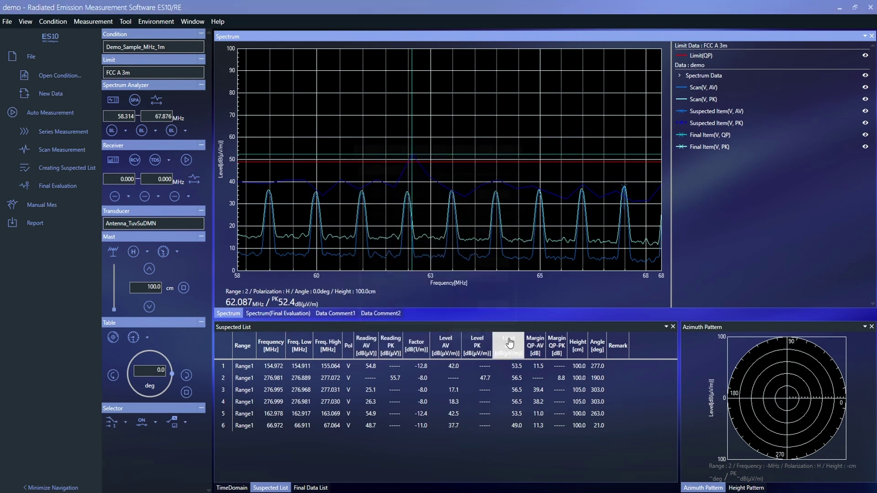
{"action": "left_click", "coordinate": [56, 24]}
{"action": "left_click", "coordinate": [51, 36]}
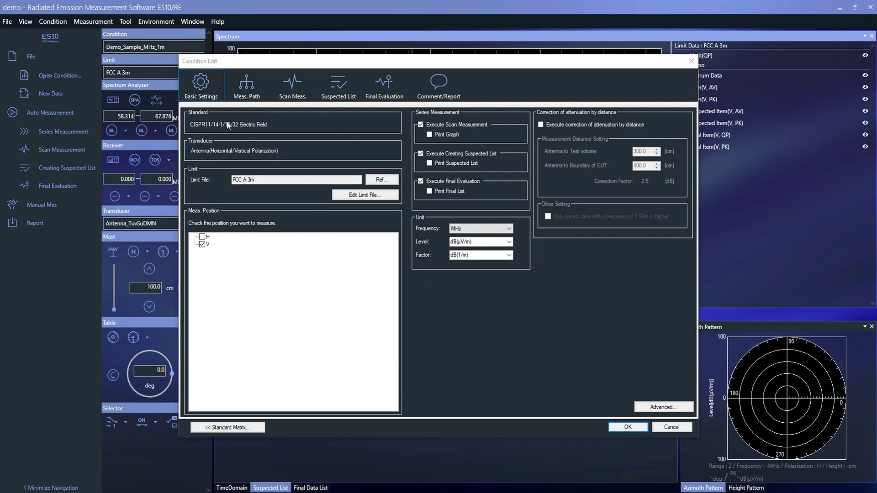
{"action": "left_click", "coordinate": [390, 183]}
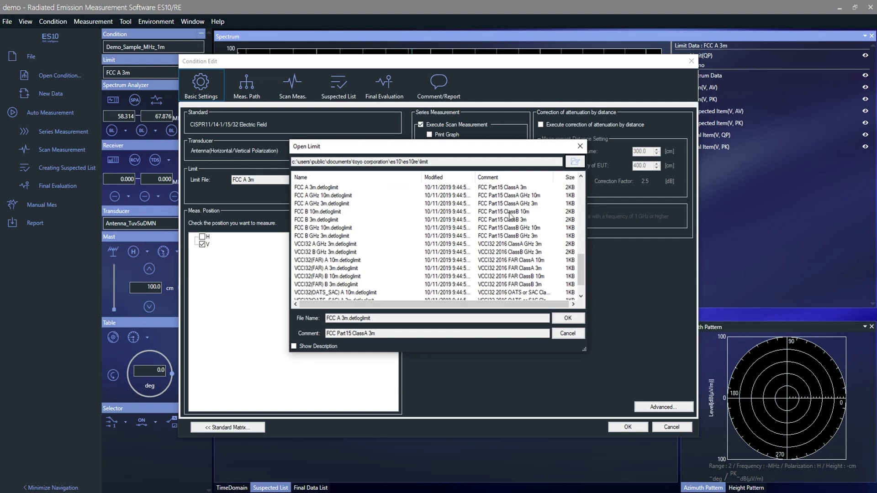
{"action": "scroll", "coordinate": [580, 223], "scroll_direction": "up", "scroll_amount": 10}
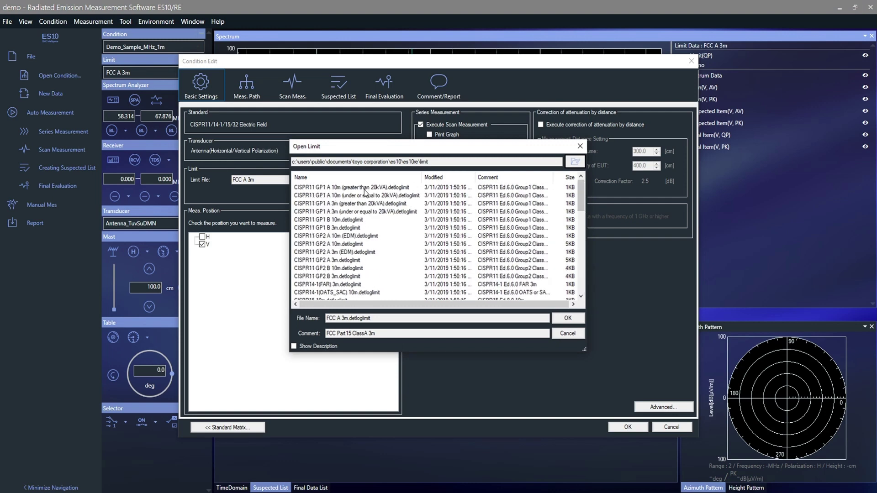
{"action": "left_click", "coordinate": [367, 188]}
{"action": "scroll", "coordinate": [379, 214], "scroll_direction": "down", "scroll_amount": 1}
{"action": "scroll", "coordinate": [385, 220], "scroll_direction": "down", "scroll_amount": 12}
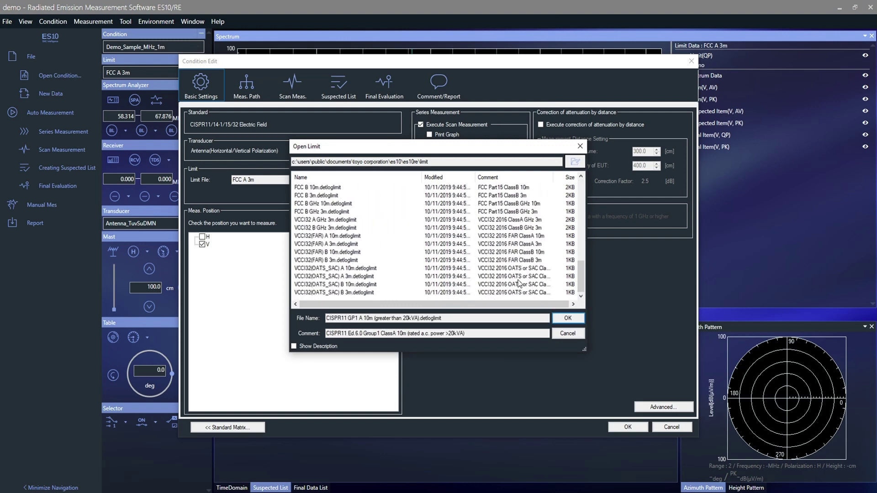
{"action": "left_click", "coordinate": [566, 333]}
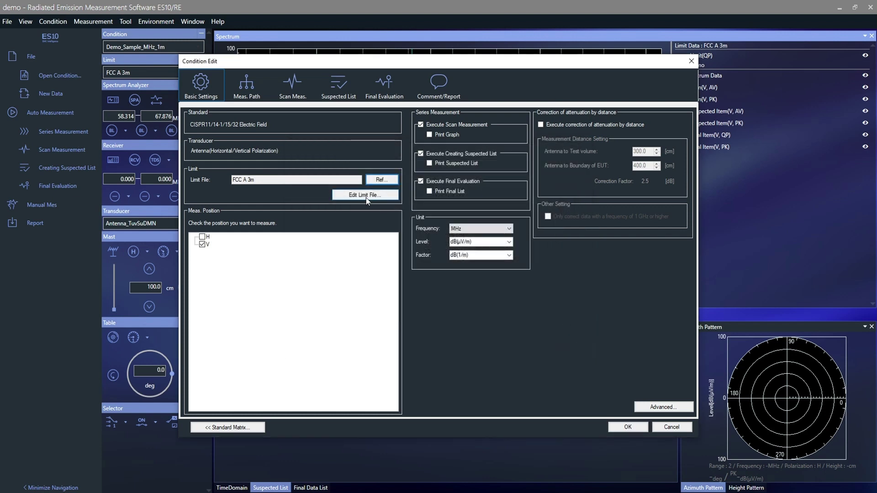
{"action": "left_click", "coordinate": [366, 195]}
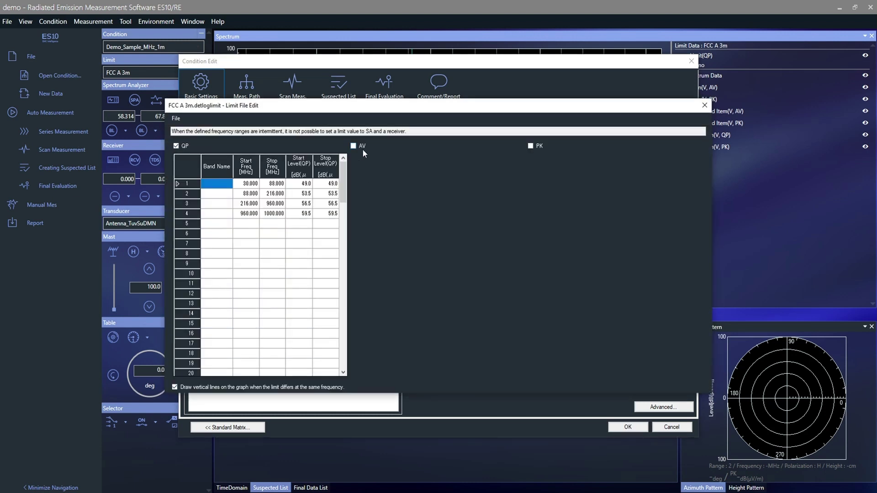
{"action": "left_click", "coordinate": [353, 147]}
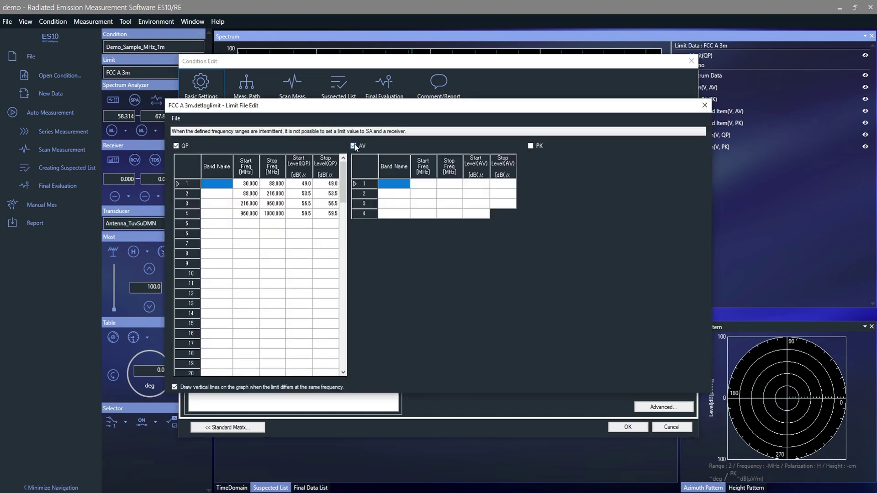
{"action": "left_click", "coordinate": [531, 146]}
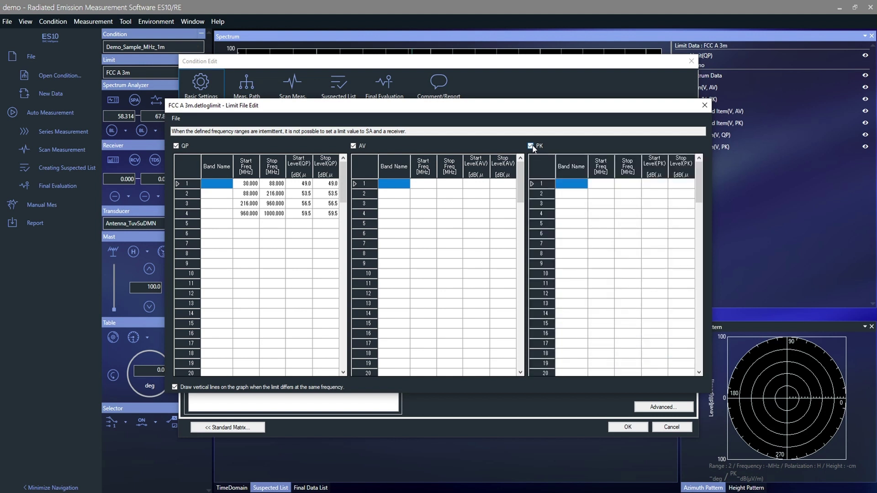
{"action": "left_click", "coordinate": [531, 146]}
{"action": "left_click", "coordinate": [353, 146]}
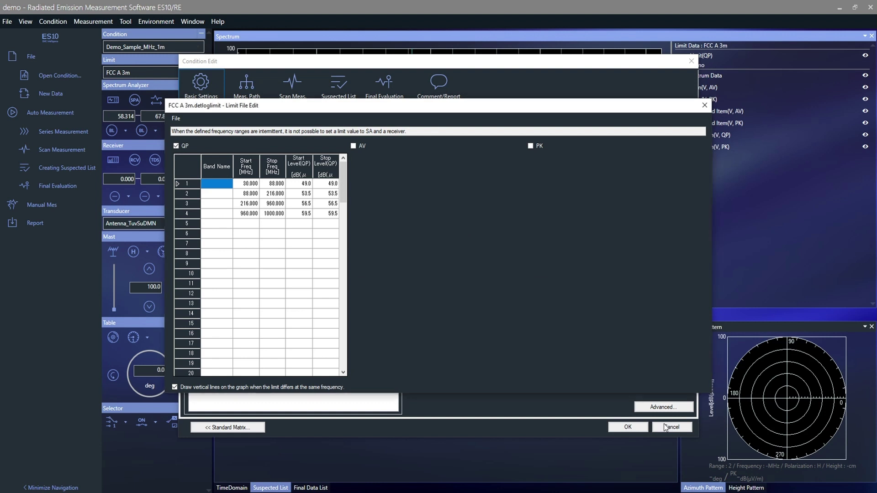
{"action": "left_click", "coordinate": [705, 105]}
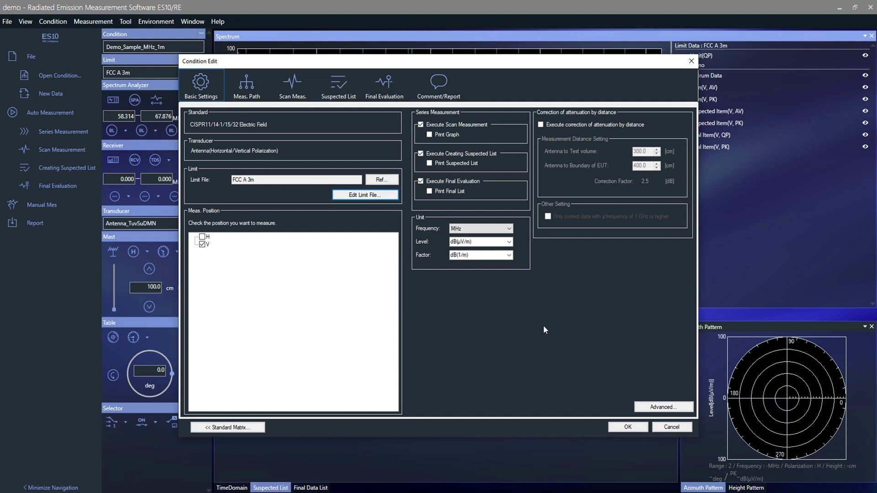
- Keep Suspected List peak pick-up based on the measurement range and apply the condition
{"action": "left_click", "coordinate": [338, 89]}
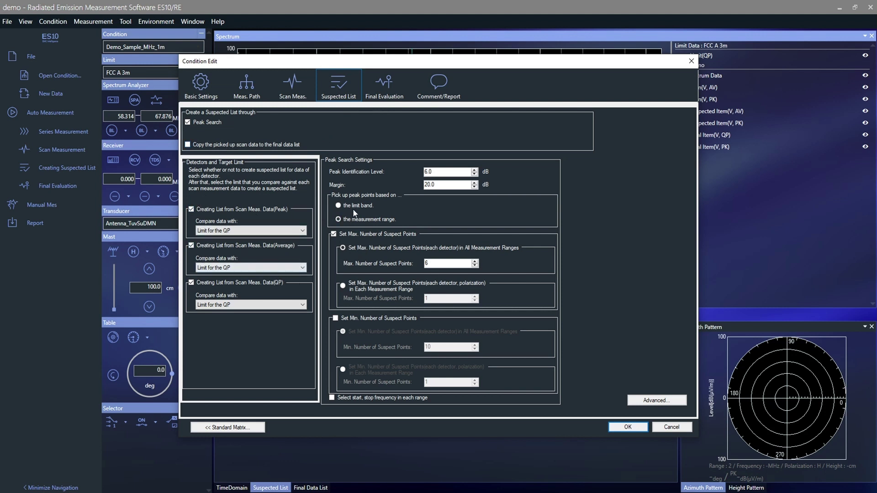
{"action": "left_click", "coordinate": [338, 205]}
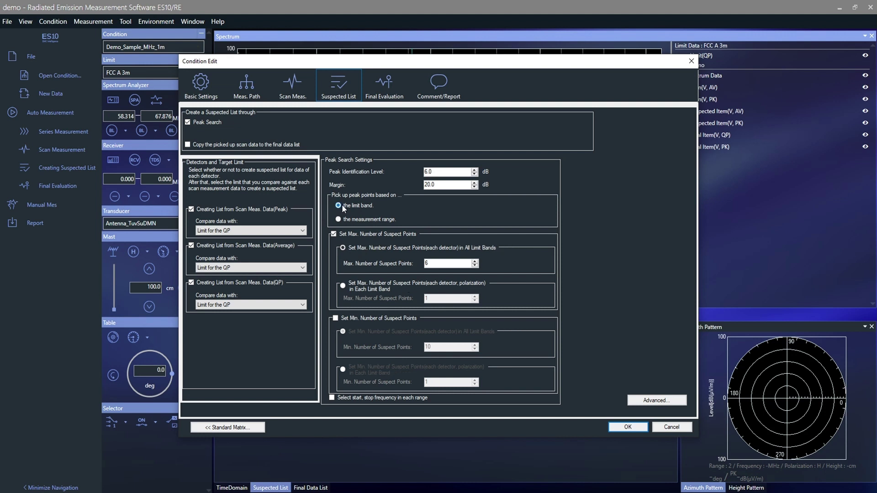
{"action": "left_click", "coordinate": [338, 219]}
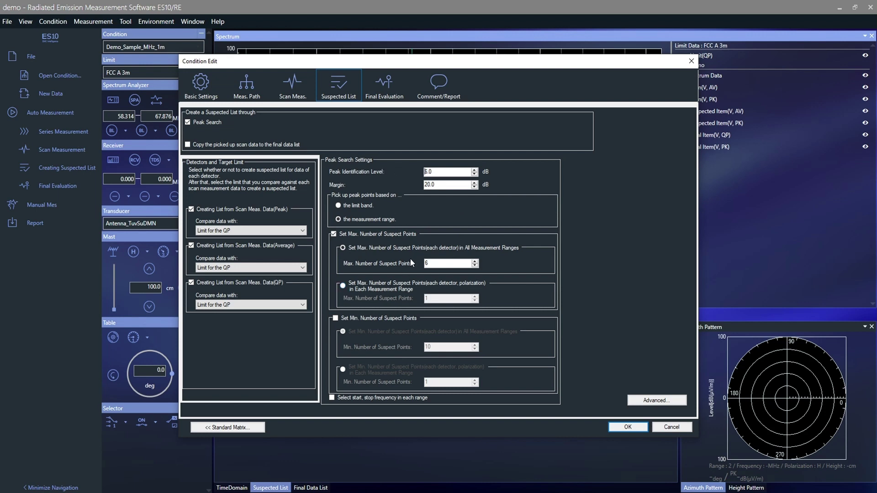
{"action": "left_click", "coordinate": [612, 426]}
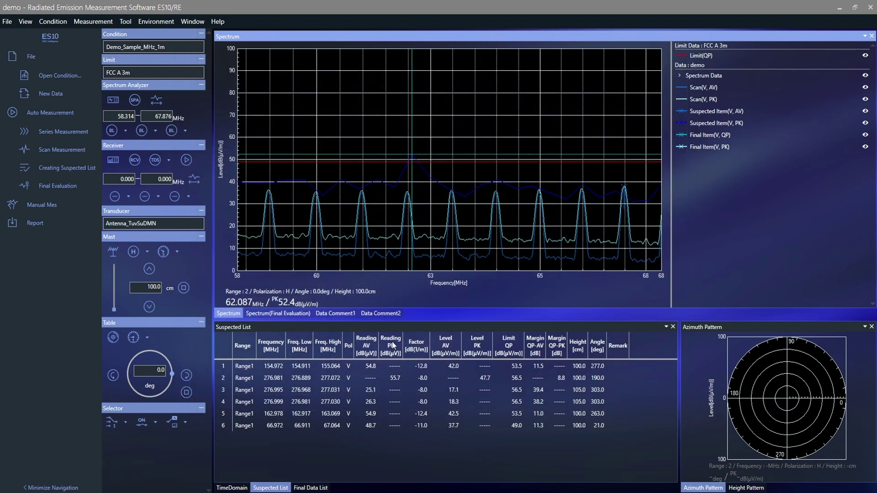
- Select the 276.999 MHz row in the Final Data List and display its Height Pattern
{"action": "left_click", "coordinate": [310, 488]}
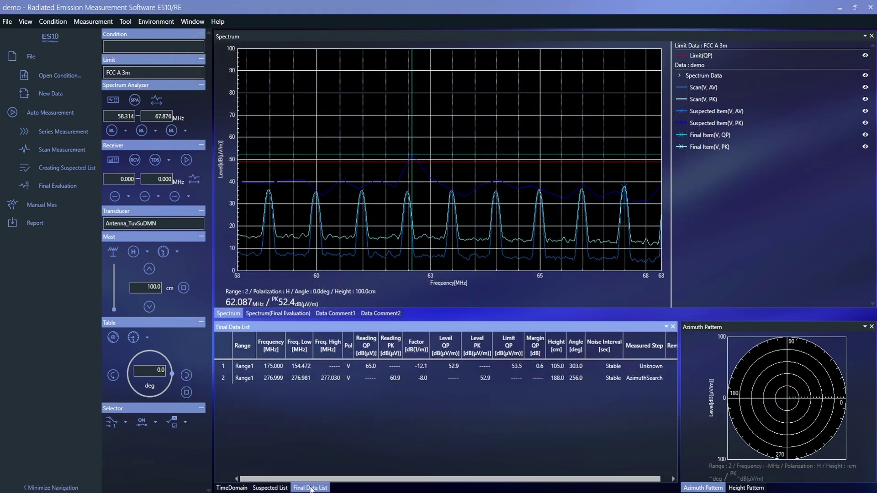
{"action": "left_click", "coordinate": [277, 376]}
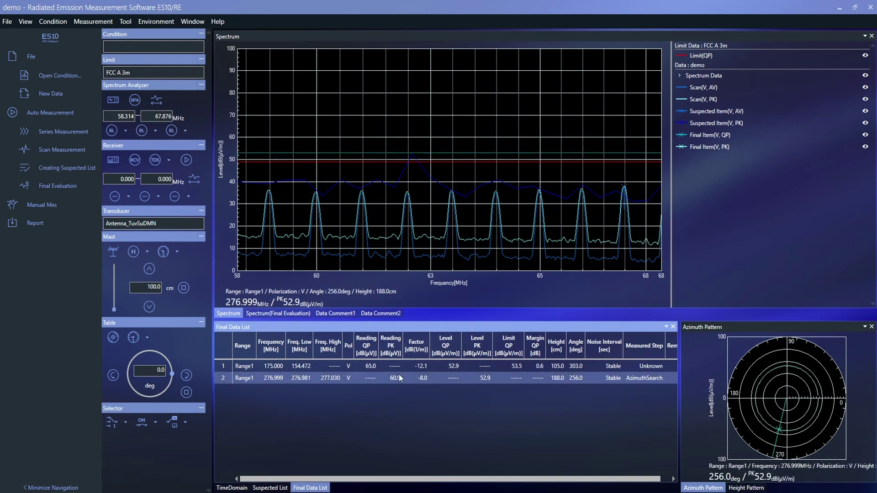
{"action": "left_click", "coordinate": [757, 486]}
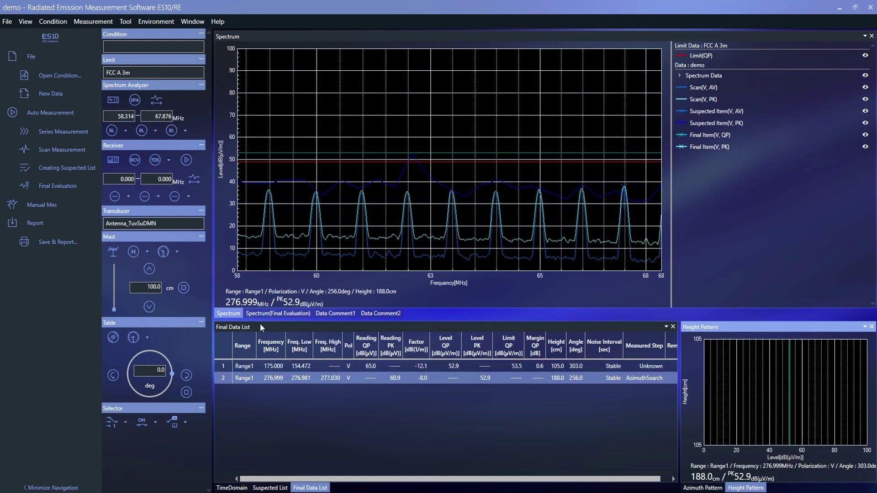
- In Save & Report, enable Save Data File and leave Printout Report off
{"action": "left_click", "coordinate": [45, 242]}
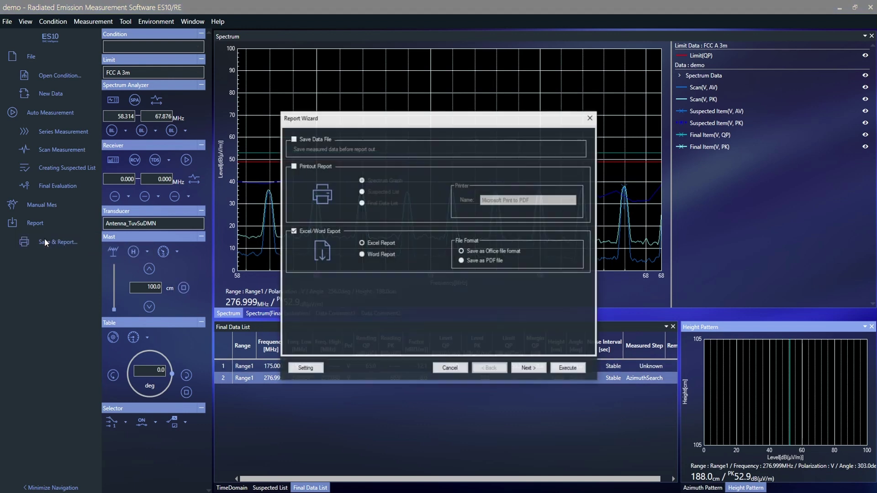
{"action": "left_click", "coordinate": [294, 139]}
{"action": "left_click", "coordinate": [293, 167]}
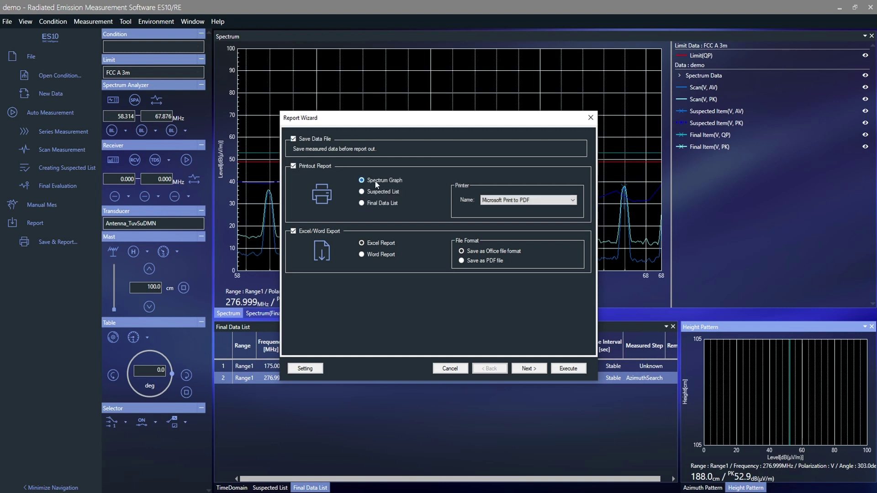
{"action": "left_click", "coordinate": [293, 167]}
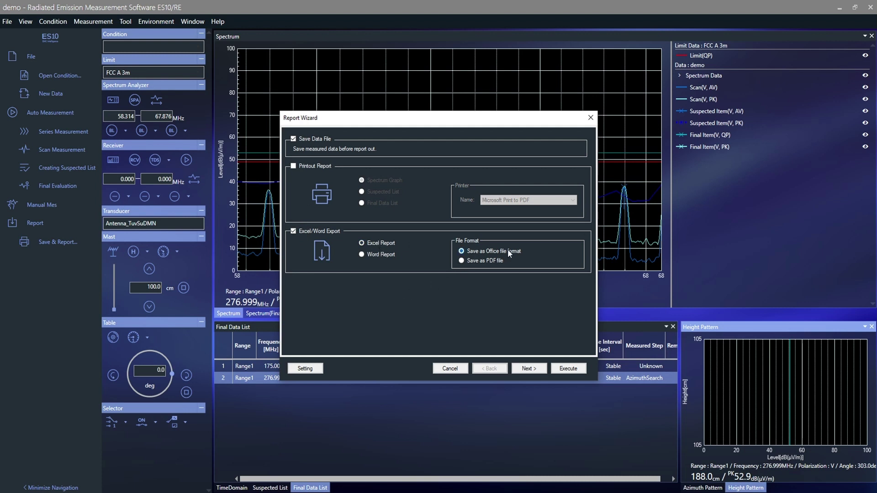
- Browse for a report template, cancel the chooser and return to the output choices
{"action": "left_click", "coordinate": [528, 369]}
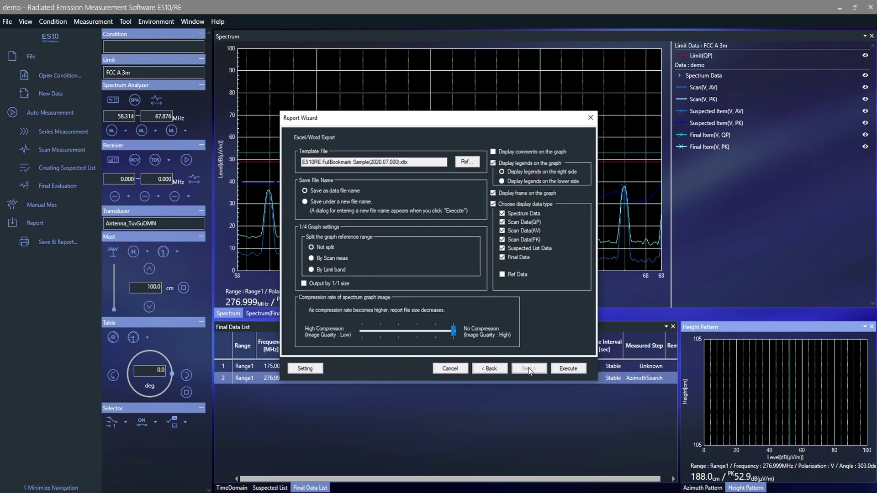
{"action": "left_click", "coordinate": [467, 162]}
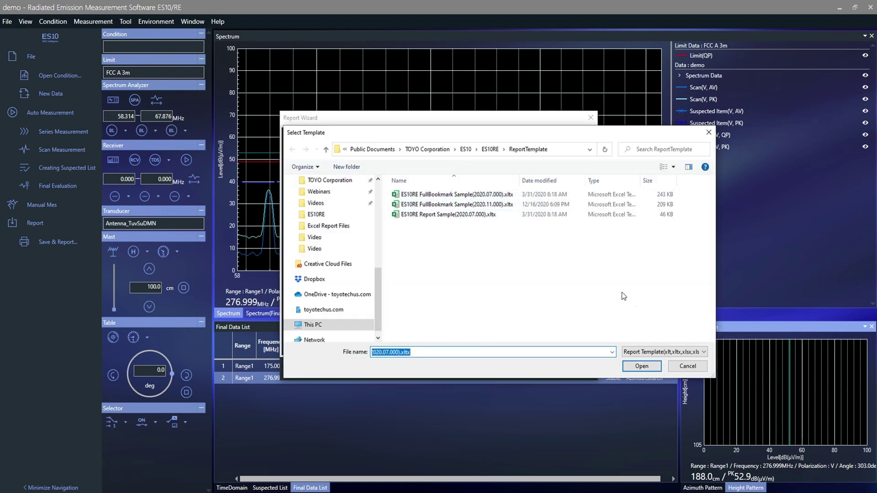
{"action": "left_click", "coordinate": [687, 367]}
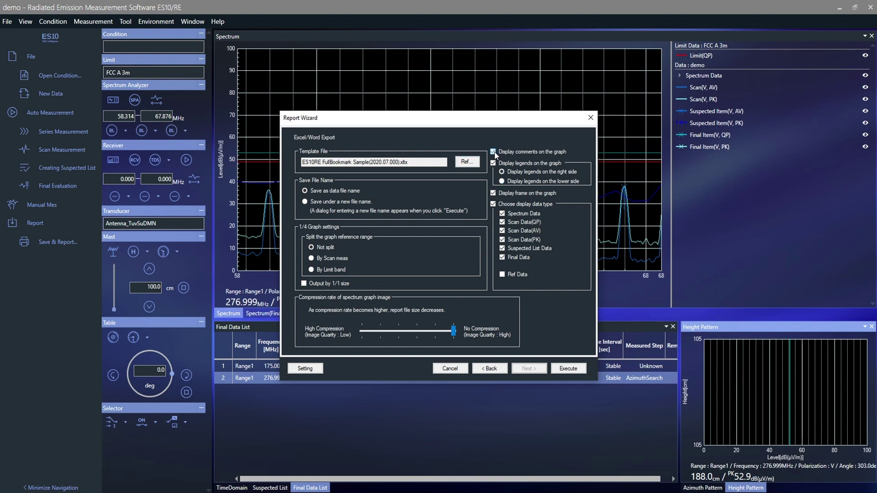
{"action": "left_click", "coordinate": [492, 369]}
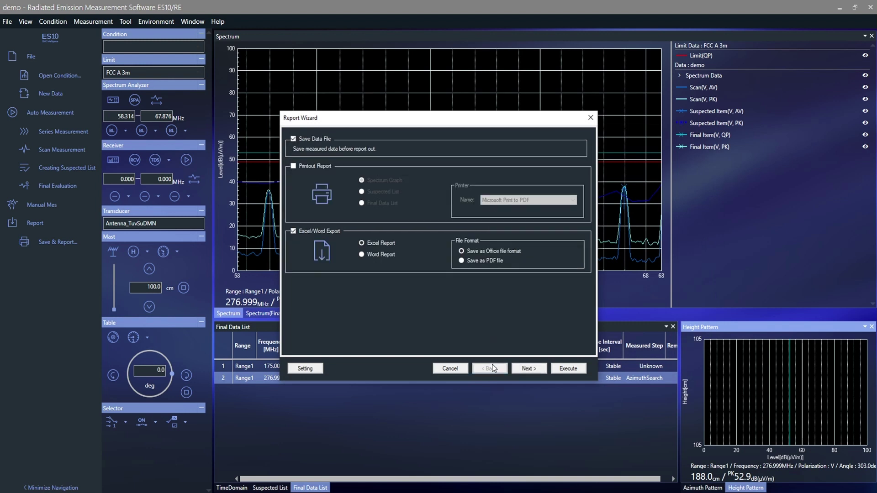
- Pick the ES10RE FullBookmark Sample(2020.07.000).dotx Word template, then cancel the wizard
{"action": "left_click", "coordinate": [530, 369]}
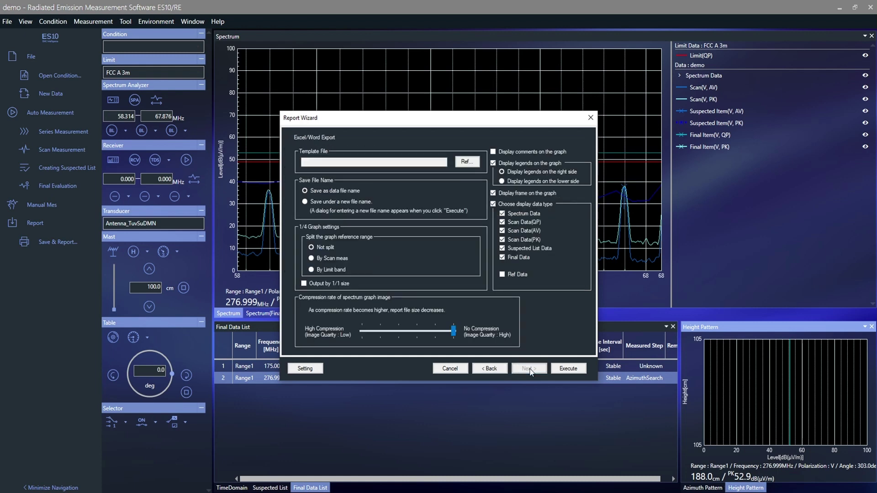
{"action": "left_click", "coordinate": [467, 162]}
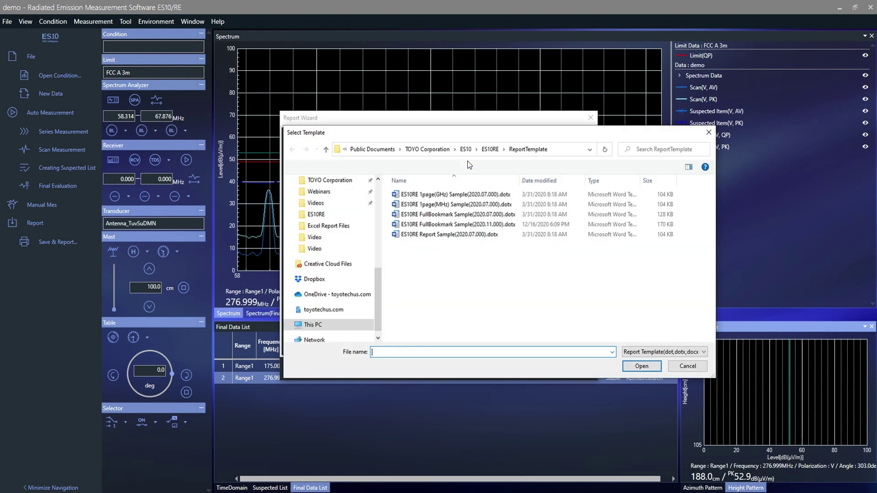
{"action": "left_click", "coordinate": [448, 218]}
{"action": "left_click", "coordinate": [641, 366]}
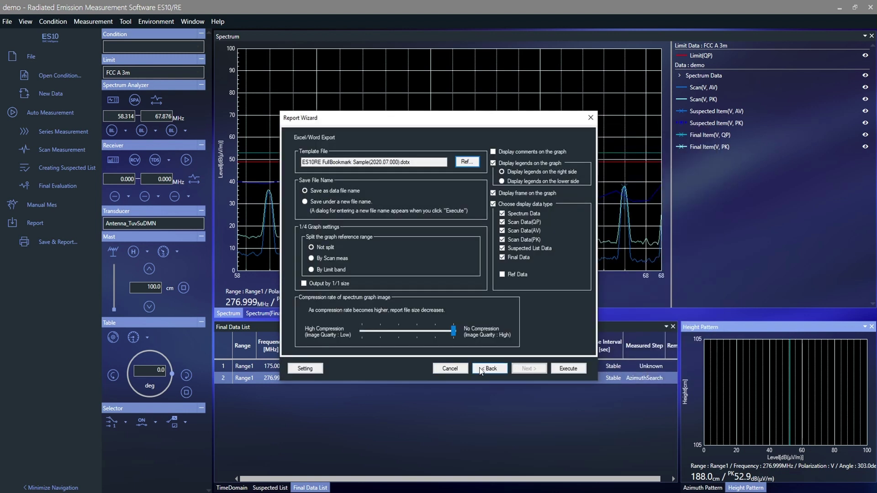
{"action": "left_click", "coordinate": [459, 368]}
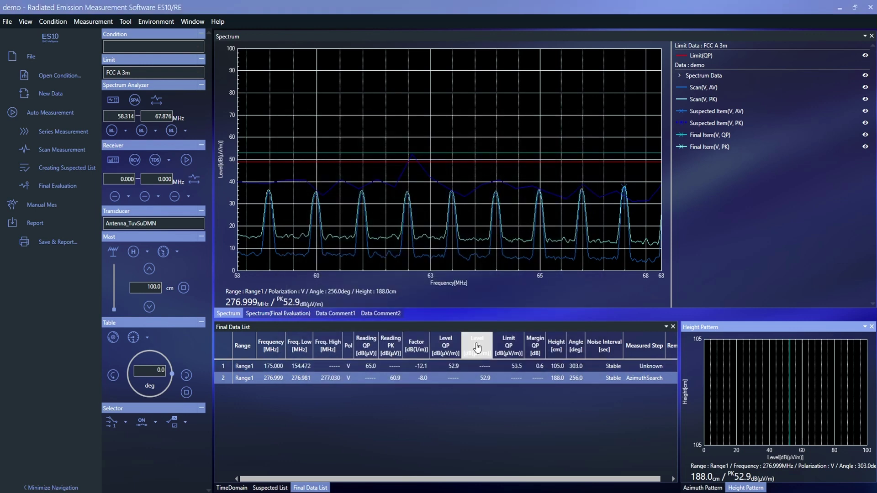
{"action": "right_click", "coordinate": [364, 158]}
{"action": "left_click", "coordinate": [64, 242]}
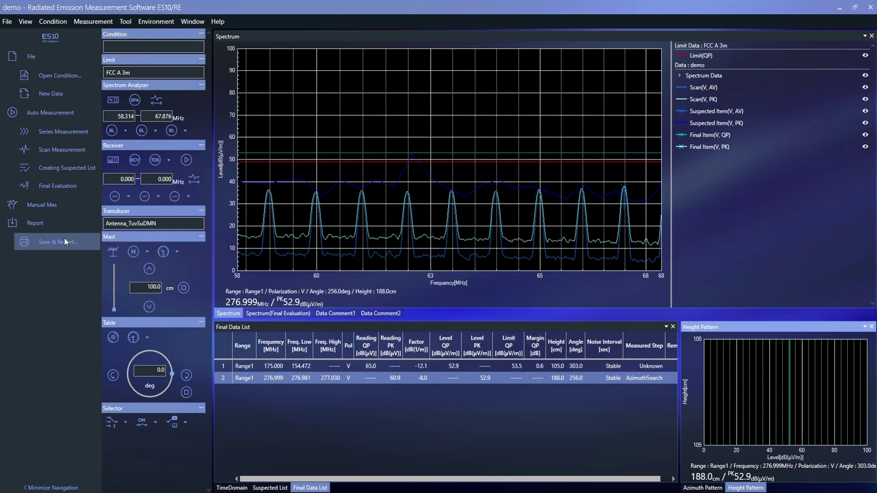